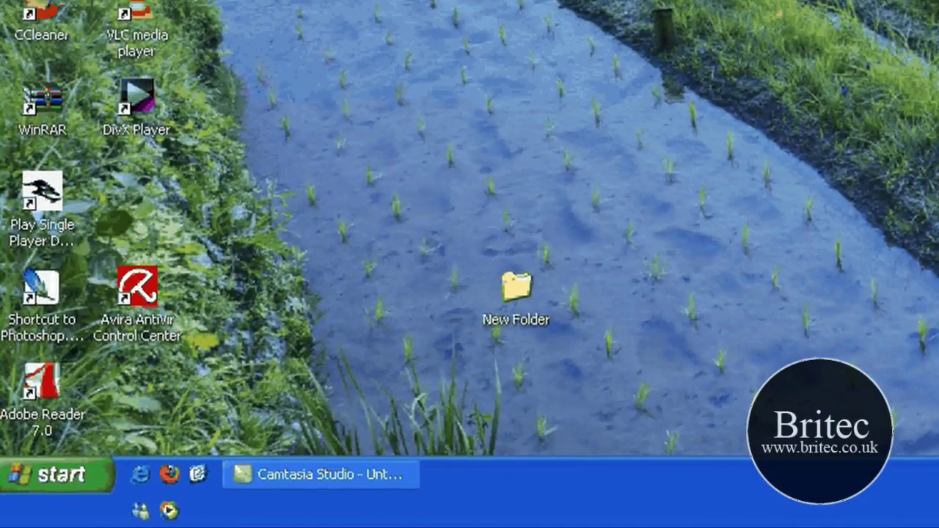
# Launch the DirectX Diagnostic Tool and shift its window slightly on the desktop.
pyautogui.click(85, 470)
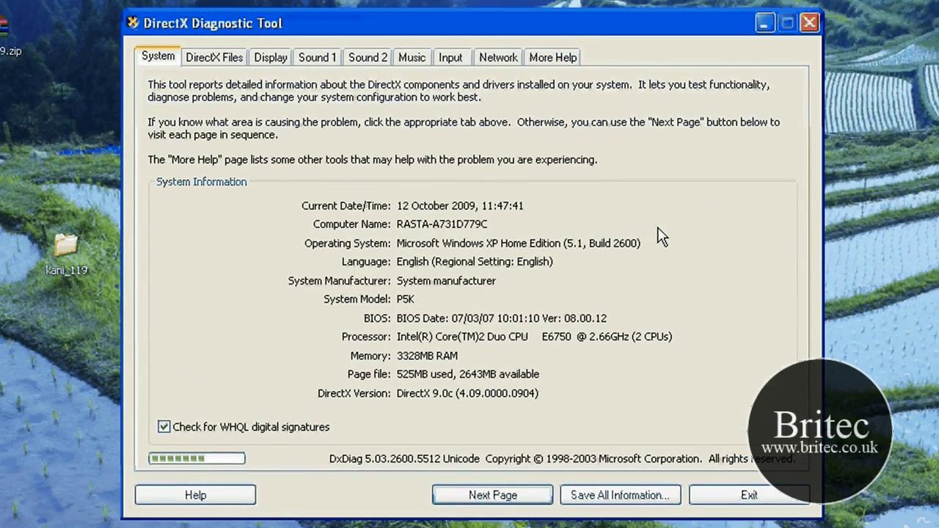
pyautogui.moveTo(273, 32); pyautogui.dragTo(292, 28)
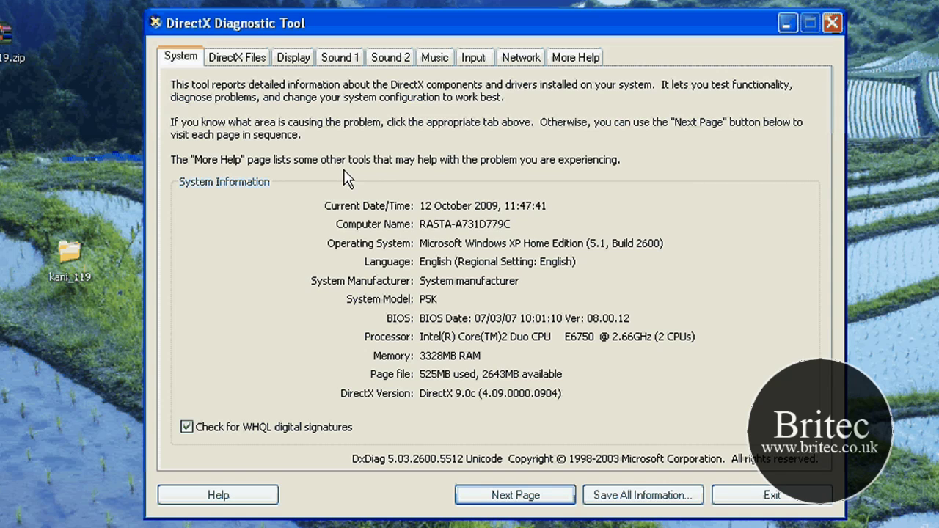
# Examine the DirectX Files list, checking the version and date of entries such as ddraw.dll and dxapi.sys.
pyautogui.click(237, 59)
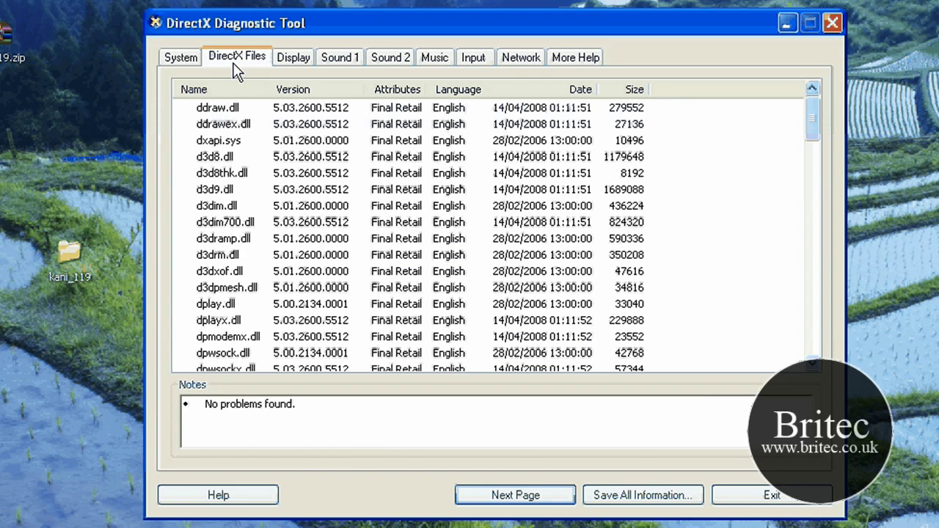
pyautogui.click(232, 141)
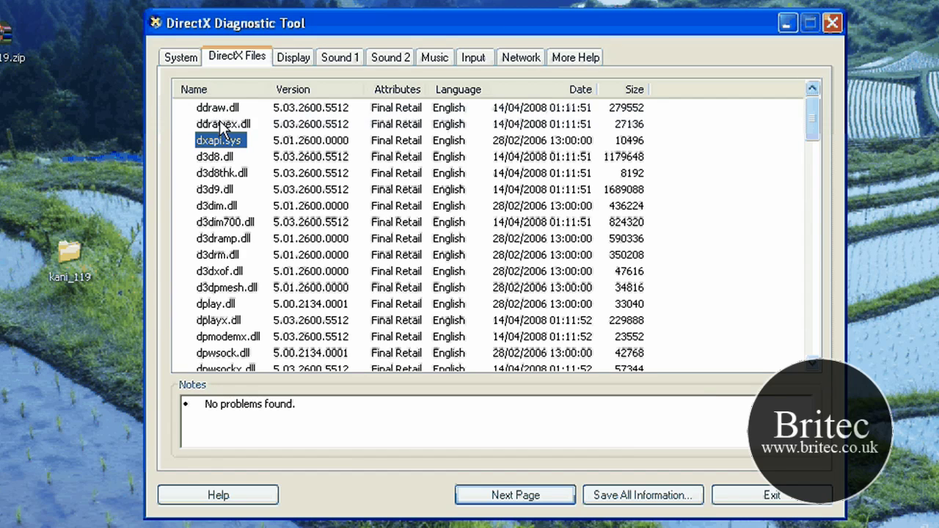
pyautogui.press('Up')
pyautogui.press('Up')
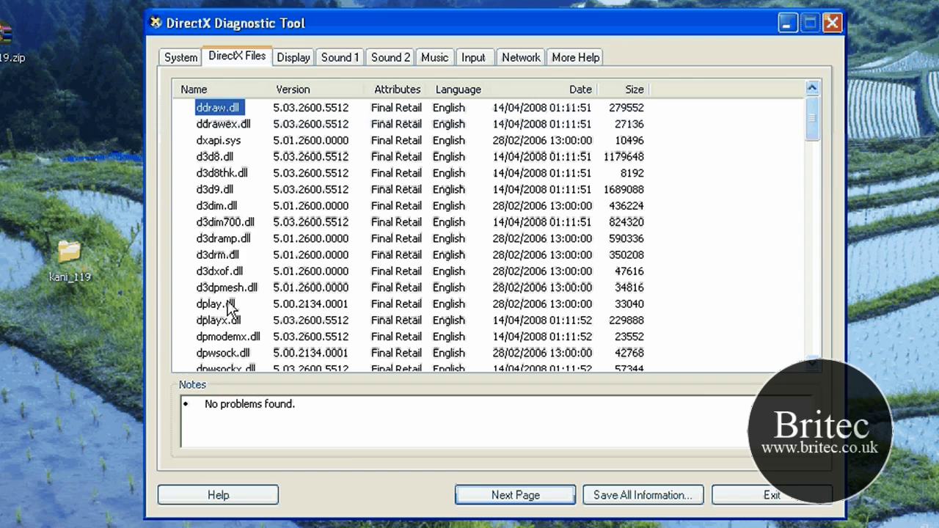
pyautogui.click(225, 143)
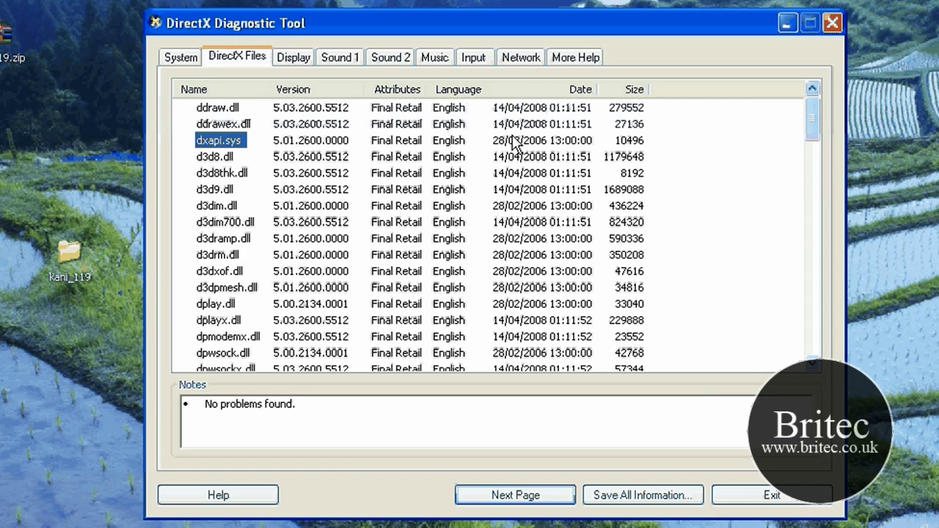
pyautogui.moveTo(812, 121)
pyautogui.mouseDown()
pyautogui.moveTo(815, 349)
pyautogui.moveTo(813, 118)
pyautogui.mouseUp()
# Run the DirectDraw test for the display device, continuing through each stage and answering Yes to every visual check.
pyautogui.click(293, 57)
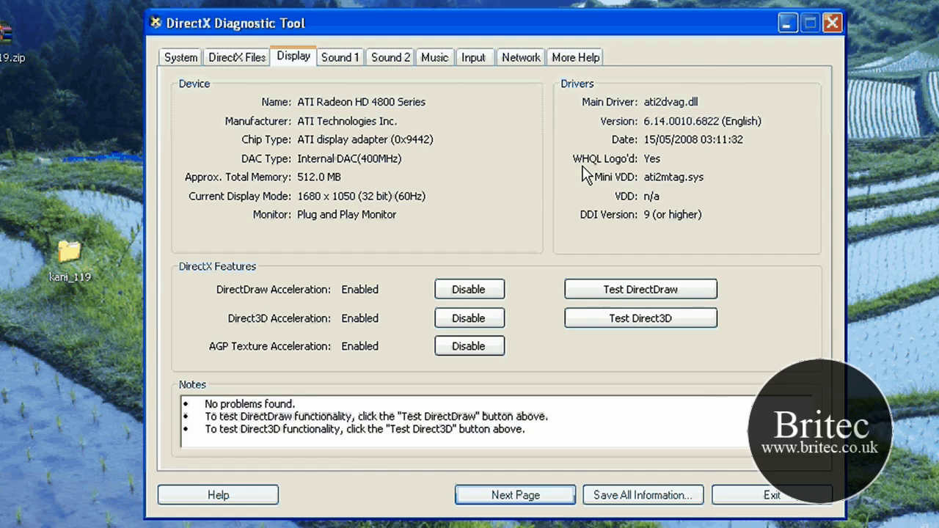
pyautogui.click(659, 294)
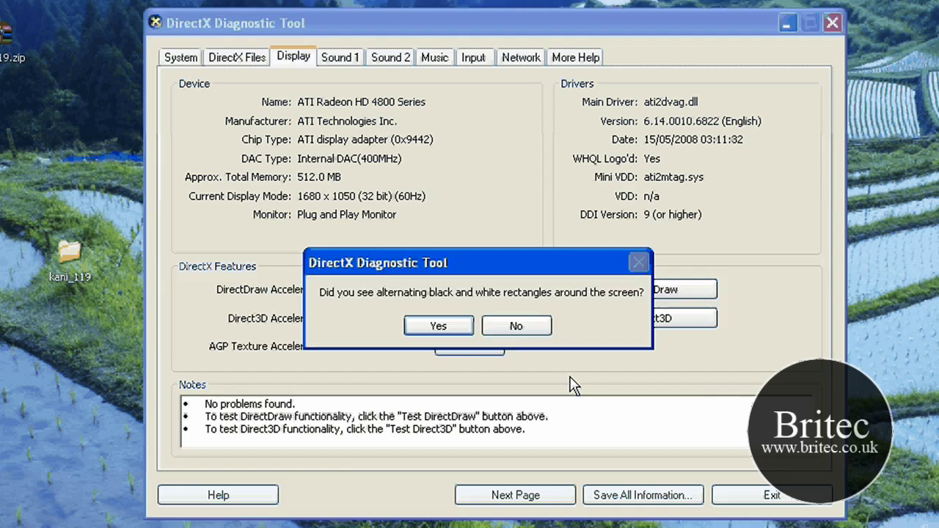
pyautogui.press('Return')
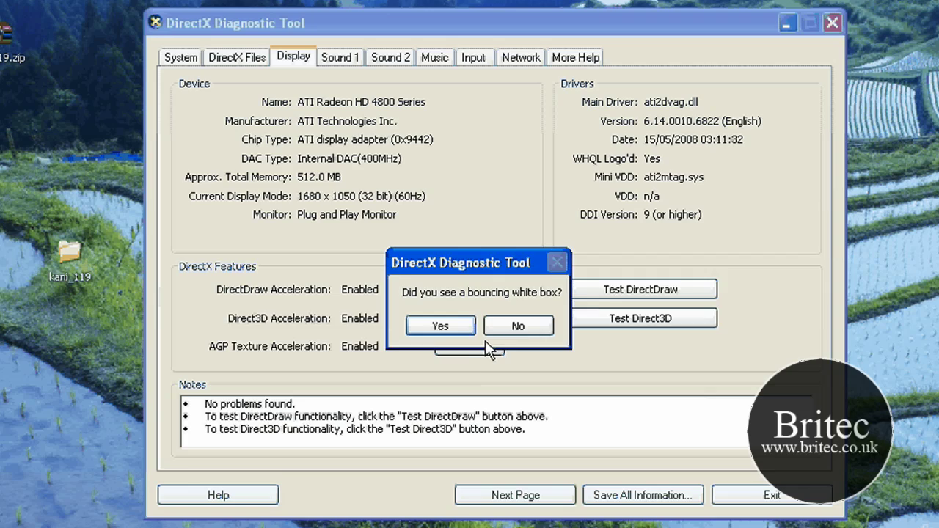
pyautogui.press('Return')
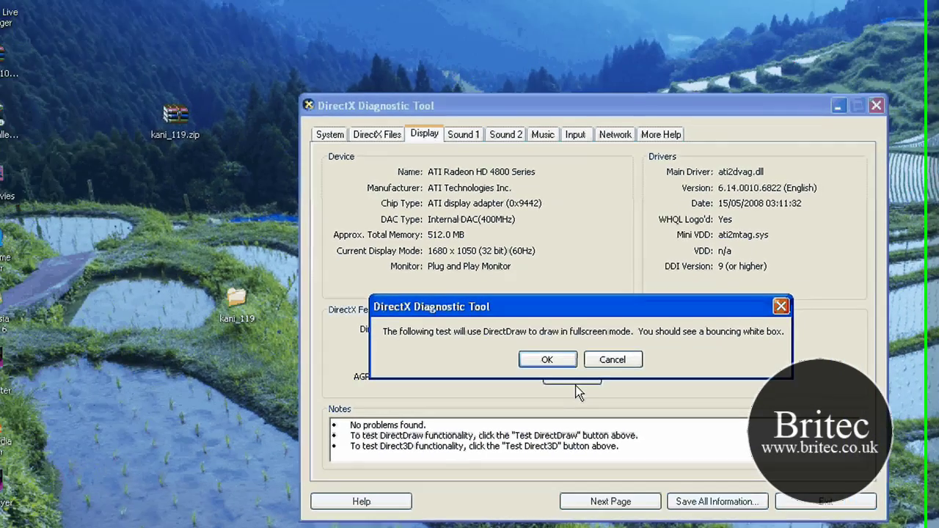
pyautogui.press('Return')
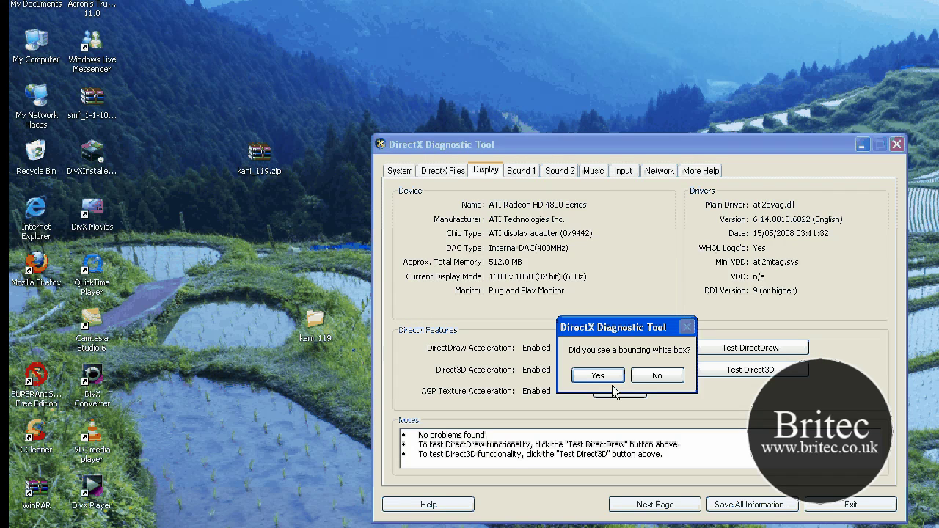
pyautogui.click(612, 378)
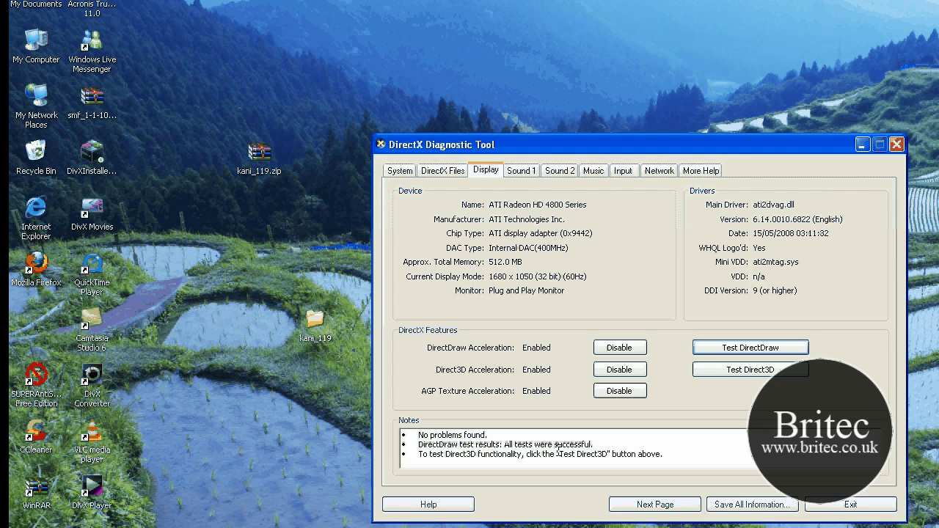
# Run the Direct3D test for the display device, answering Yes to each spinning cube question.
pyautogui.click(706, 372)
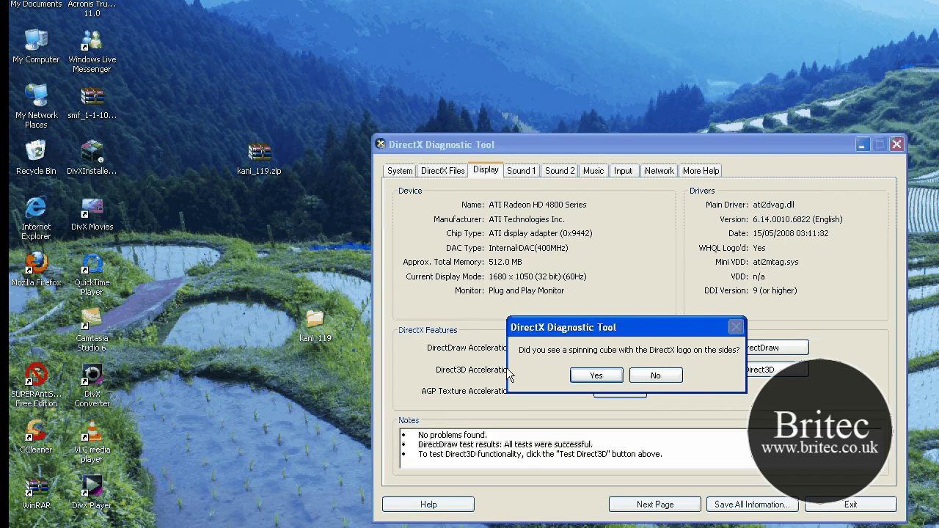
pyautogui.click(596, 375)
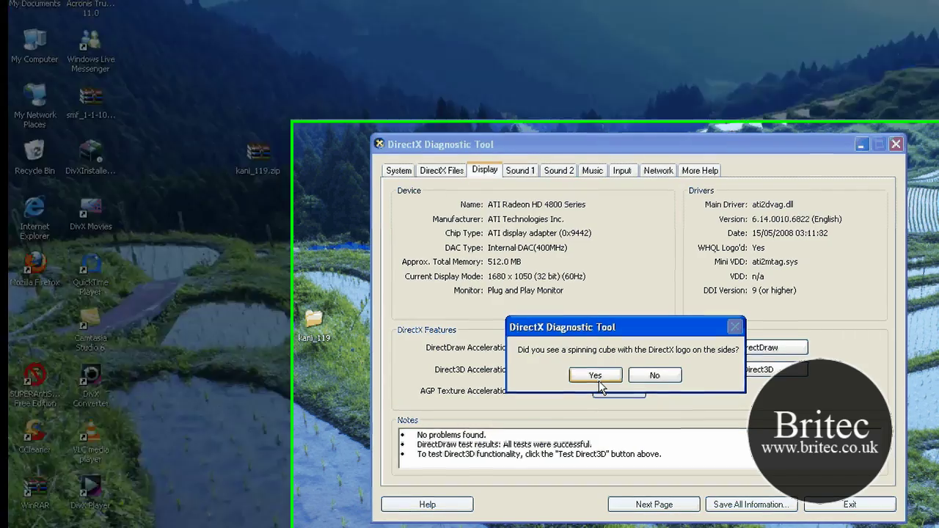
pyautogui.click(598, 379)
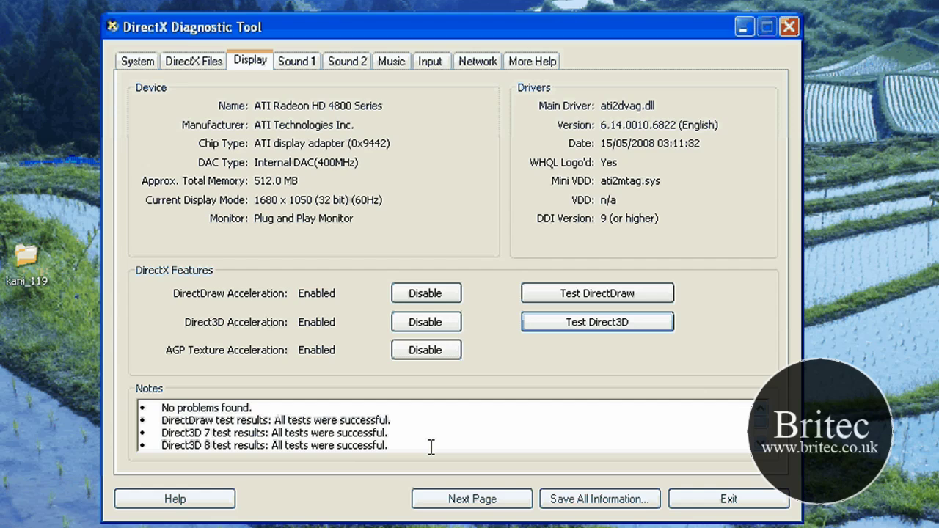
# Review the Sound 1, Sound 2, Music, Input, Network and More Help pages, expanding PS/2 Devices among the input devices.
pyautogui.click(300, 63)
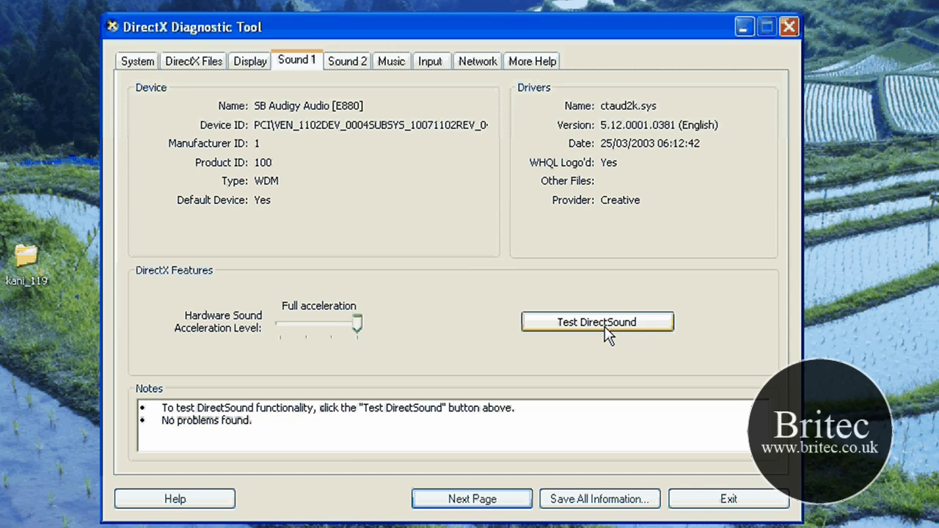
pyautogui.click(347, 61)
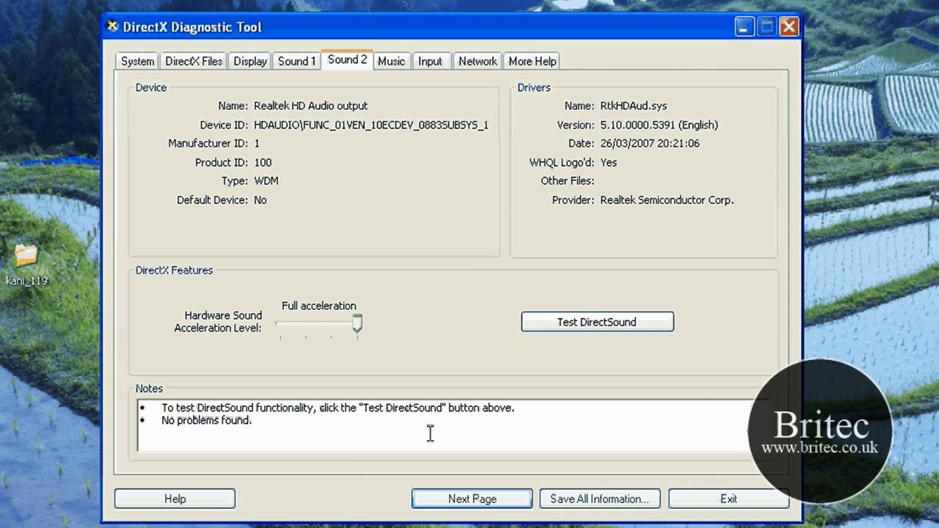
pyautogui.click(462, 499)
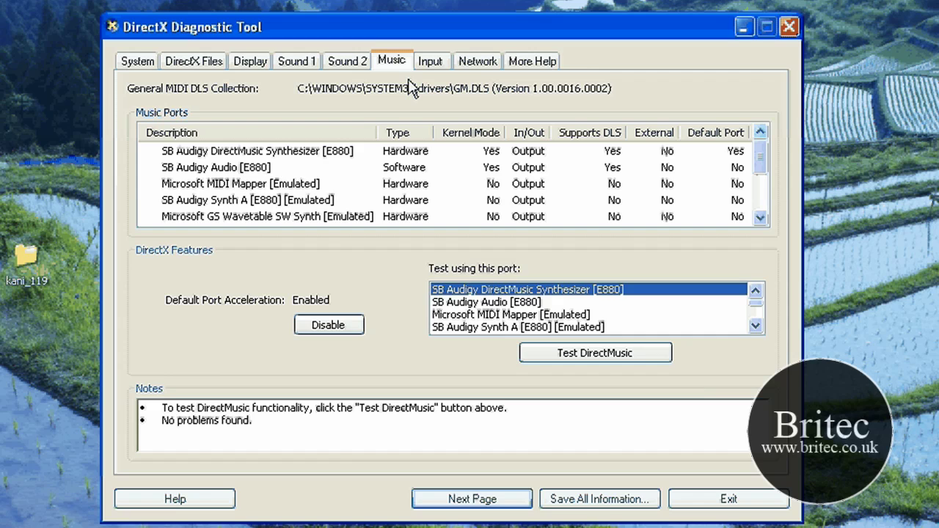
pyautogui.click(430, 61)
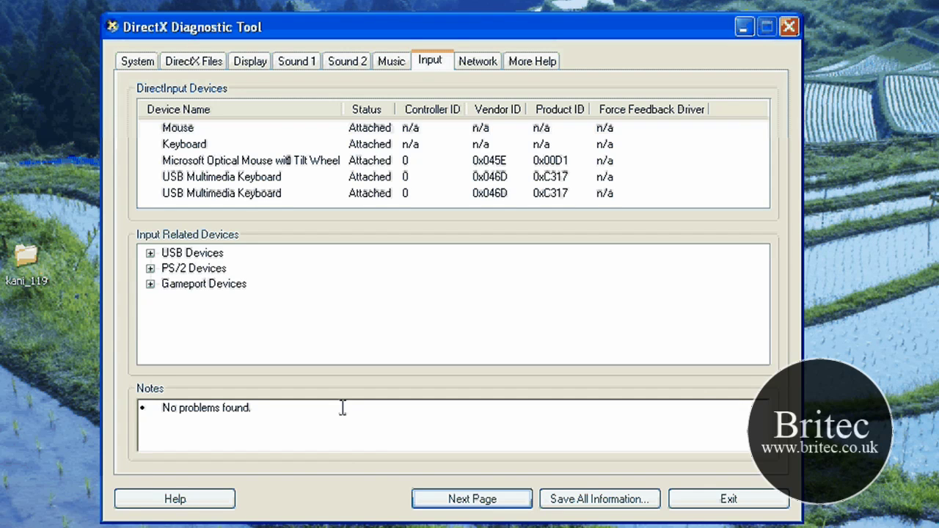
pyautogui.click(150, 269)
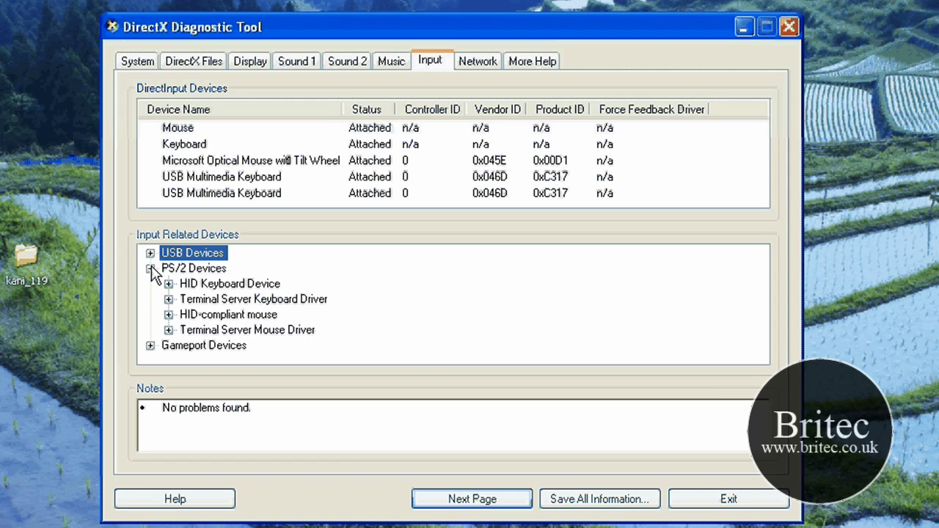
pyautogui.click(478, 61)
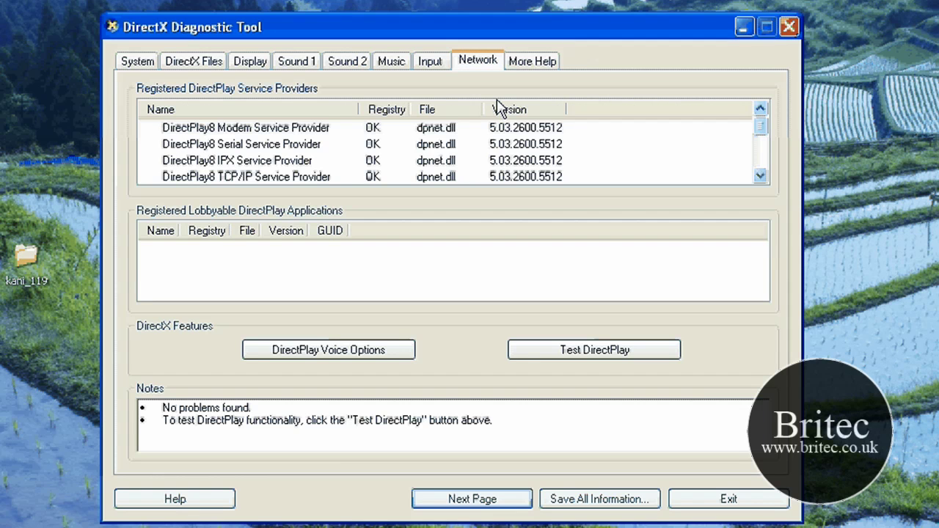
pyautogui.click(539, 65)
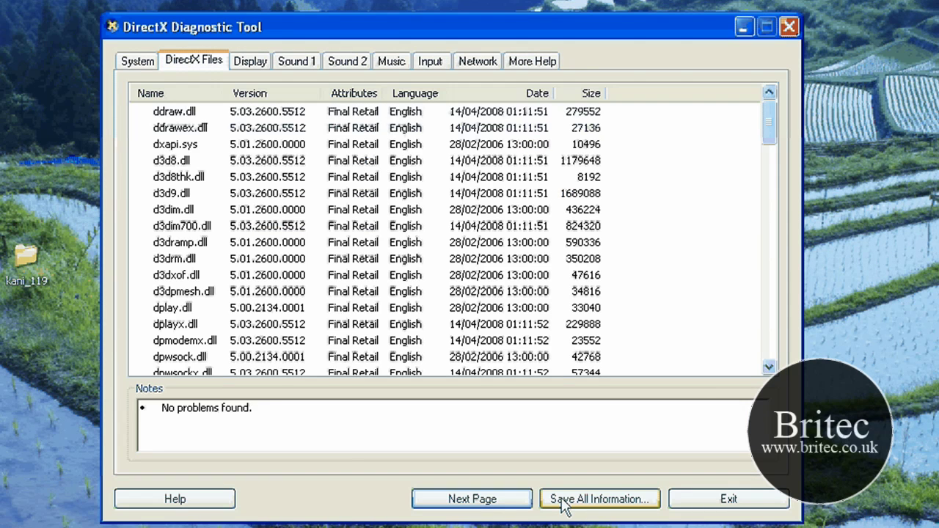
# Save all the diagnostic information to the Desktop as a text file named DxDiag.
pyautogui.click(591, 505)
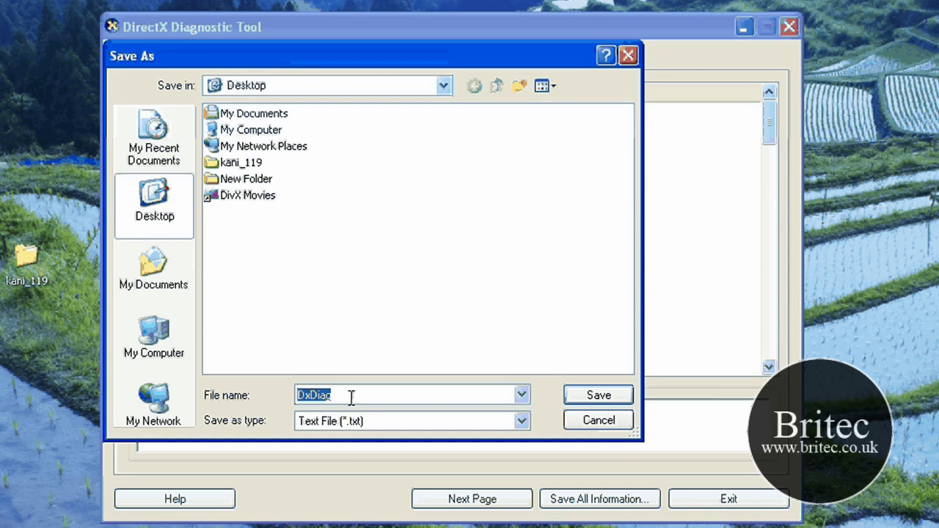
pyautogui.press('Return')
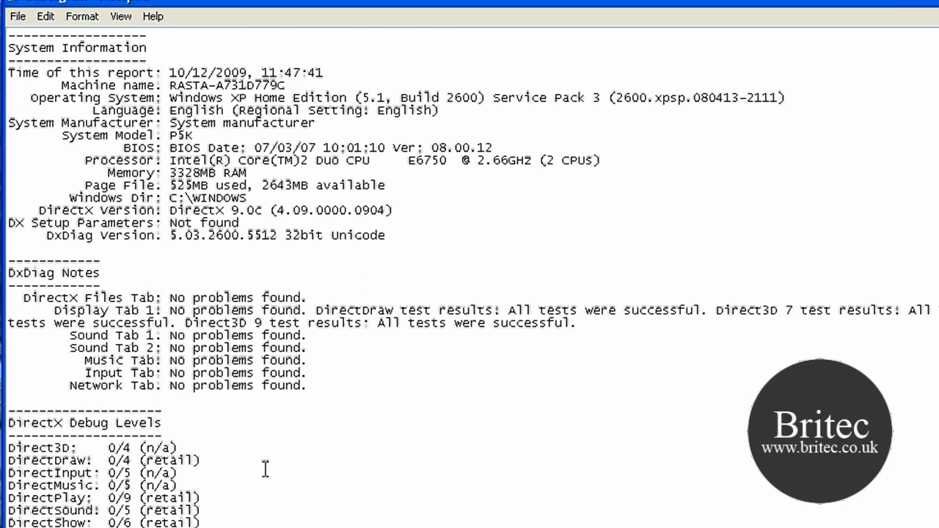
# Read through the saved DxDiag report in Notepad, covering the notes, display devices, sound devices and sound capture devices.
pyautogui.scroll(-6, 266, 470)
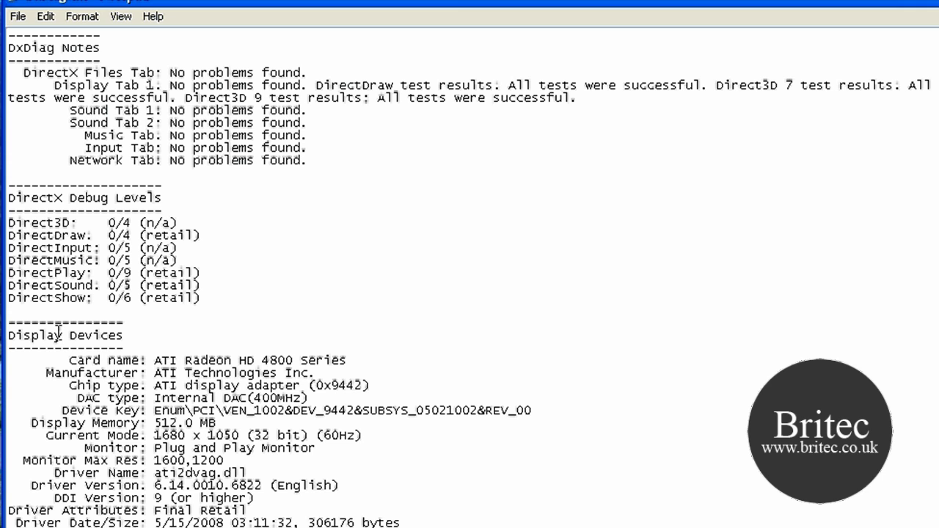
pyautogui.moveTo(46, 347); pyautogui.dragTo(400, 523)
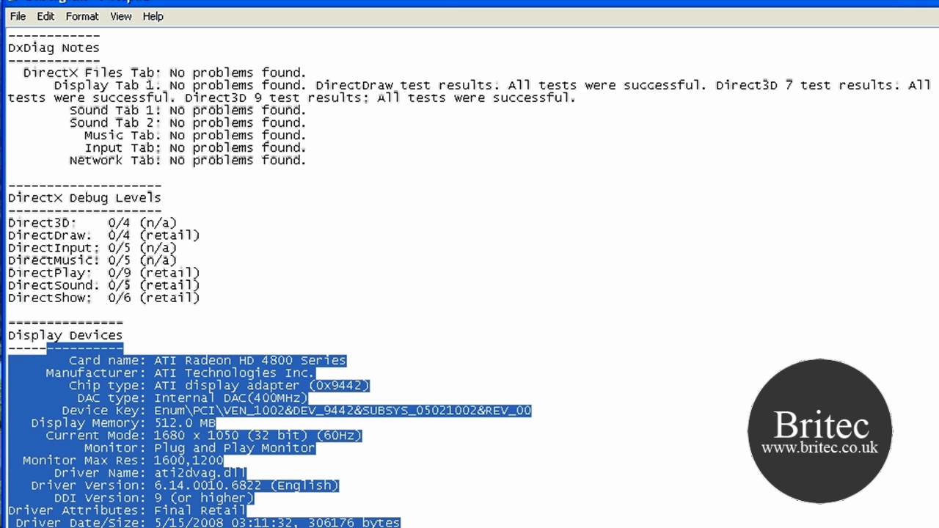
pyautogui.click(503, 487)
pyautogui.scroll(-4, 549, 526)
pyautogui.scroll(-5, 550, 526)
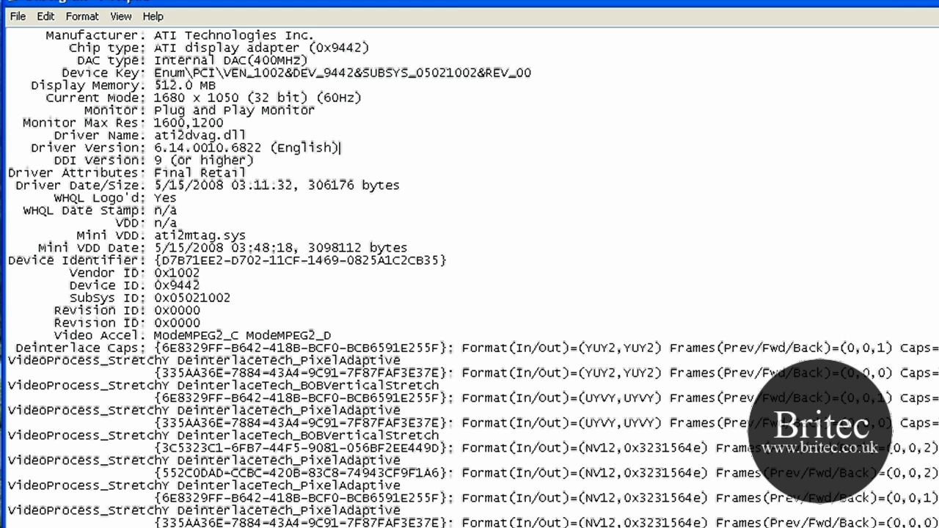
pyautogui.scroll(-4, 470, 279)
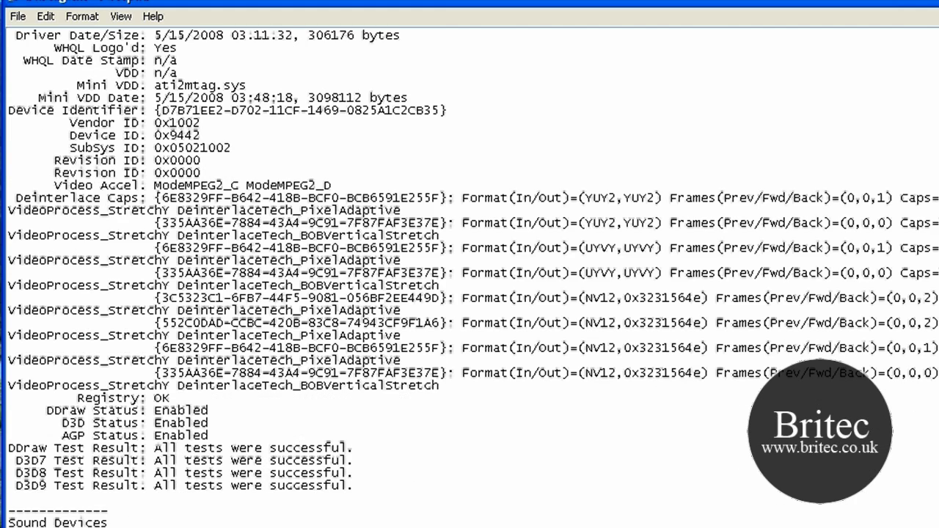
pyautogui.scroll(-5, 470, 279)
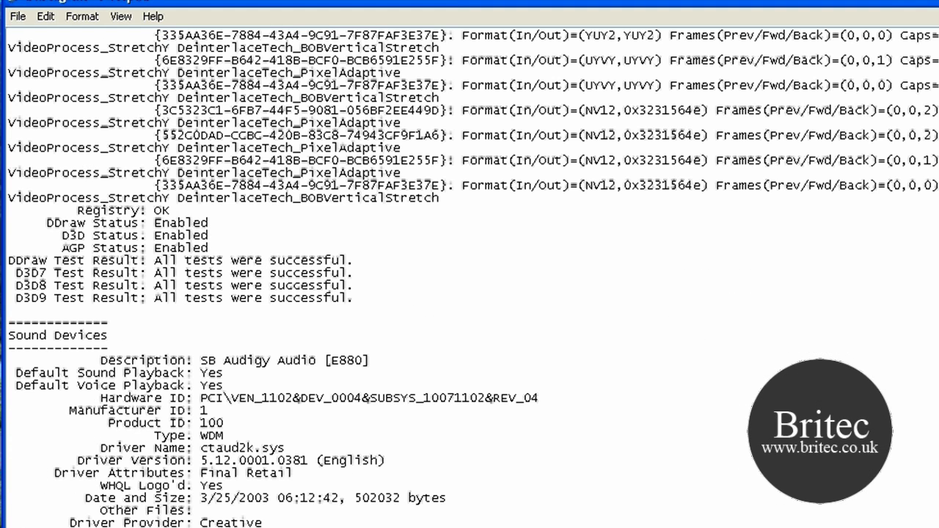
pyautogui.scroll(-3, 470, 279)
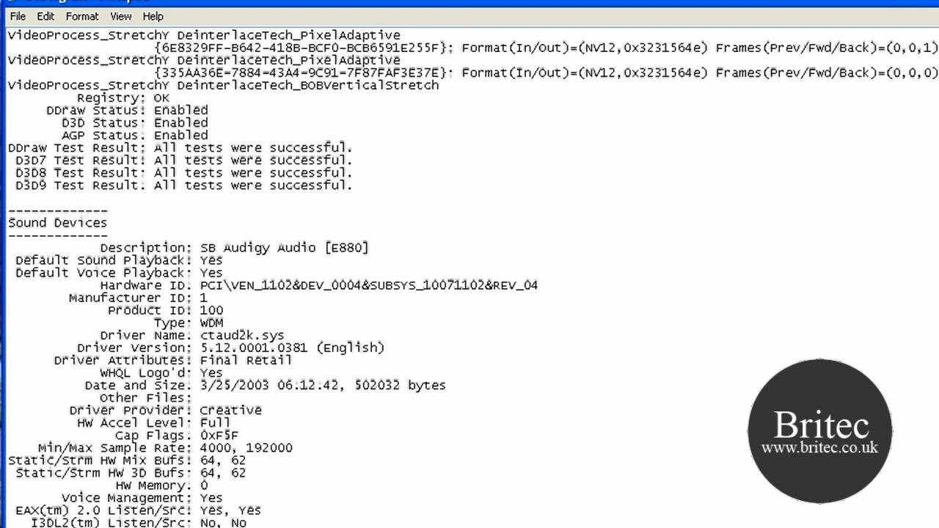
pyautogui.scroll(-3, 470, 279)
pyautogui.scroll(-6, 469, 279)
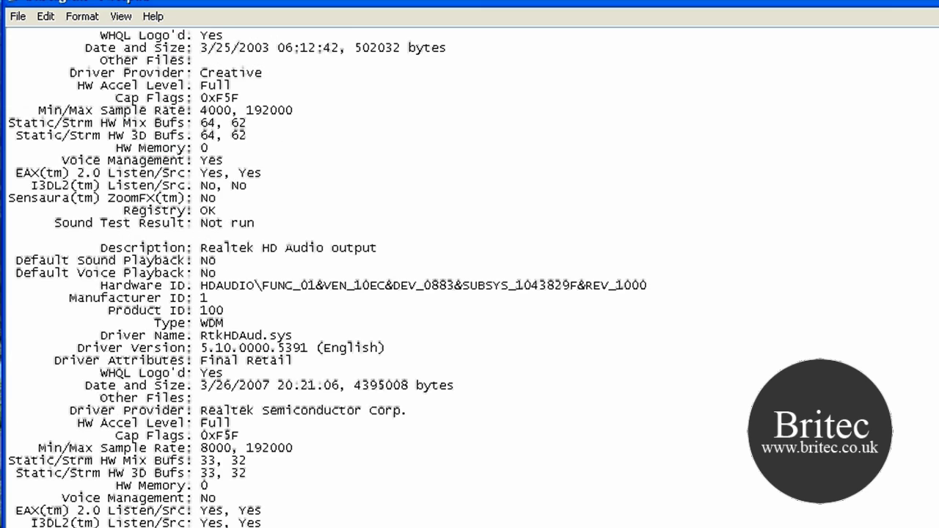
pyautogui.scroll(-10, 469, 279)
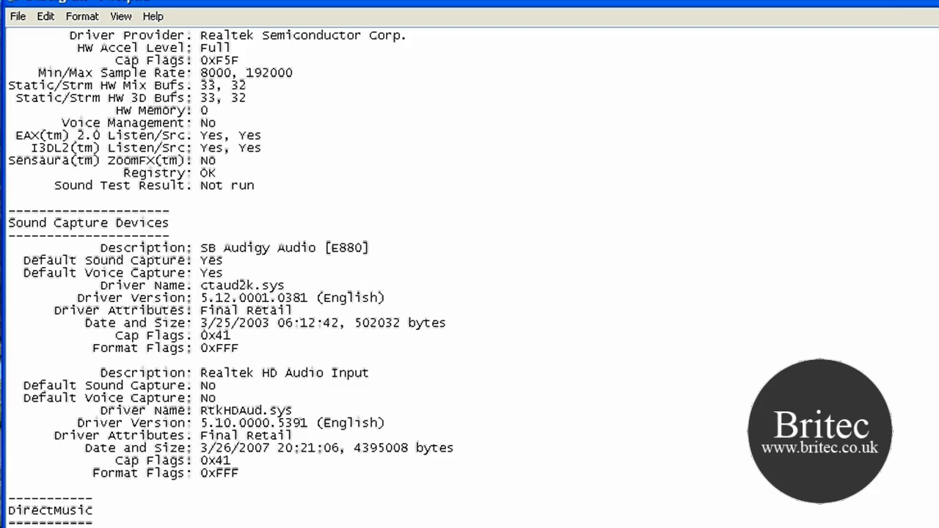
# Close the DxDiag report and exit the DirectX Diagnostic Tool.
pyautogui.hotkey('alt', 'F4')
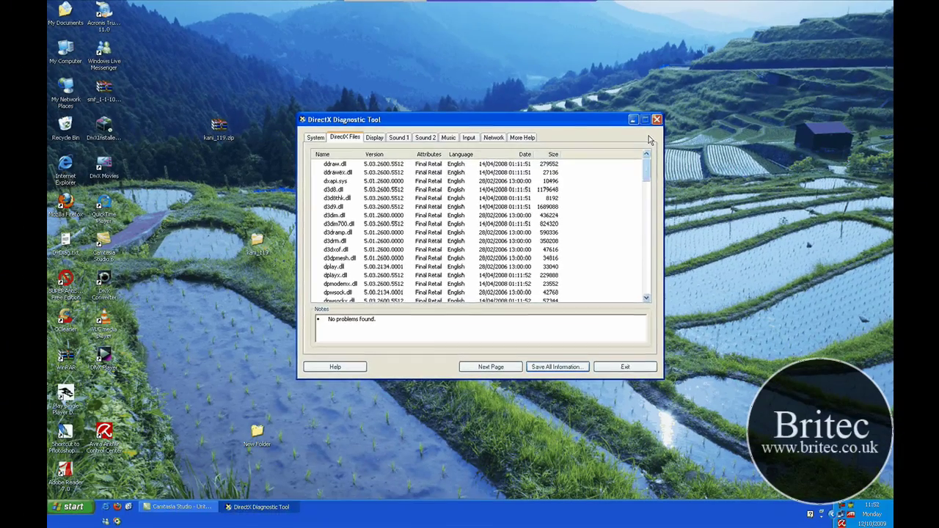
pyautogui.click(411, 253)
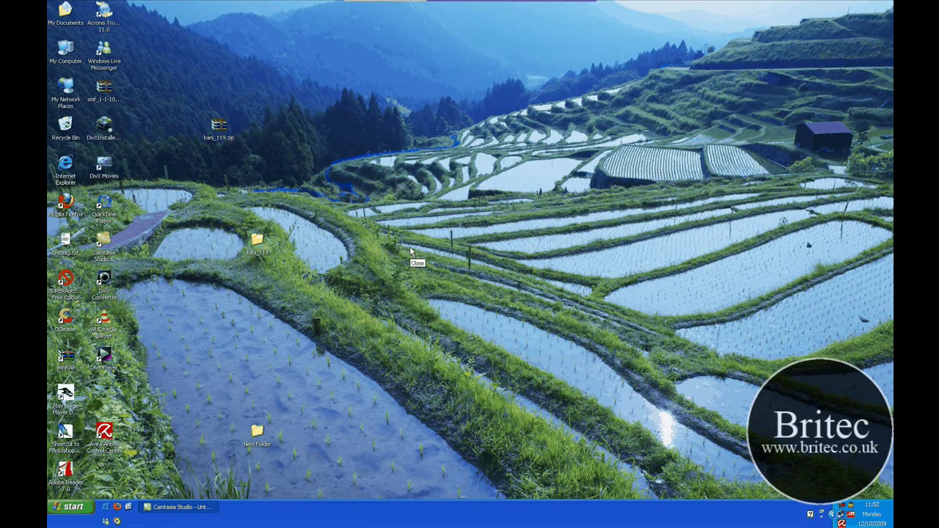